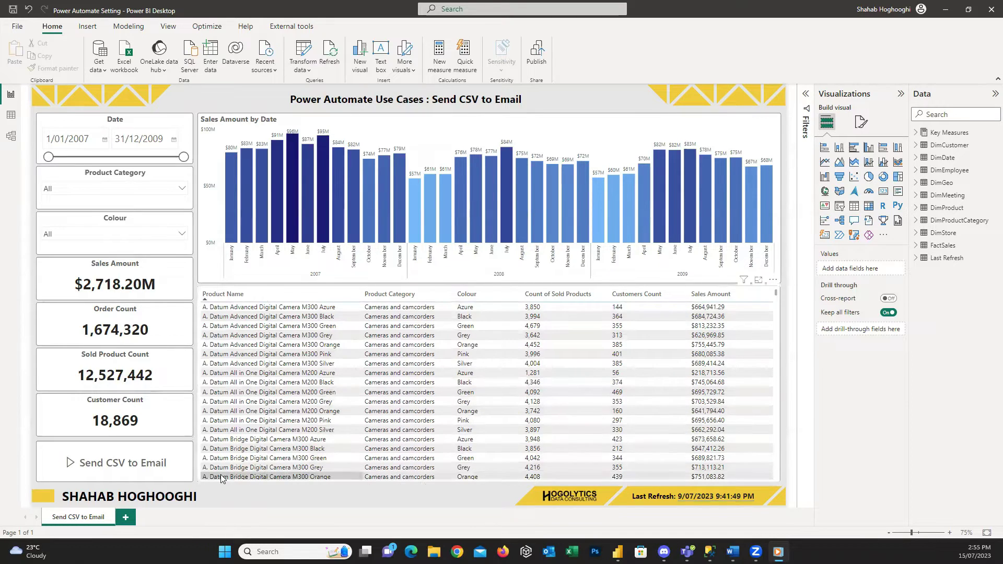
- Trigger Send CSV to Email, cross-filter by the M300 Silver and M200 Orange cameras, then clear the filter
{"action": "left_click", "coordinate": [145, 470], "text": "ctrl"}
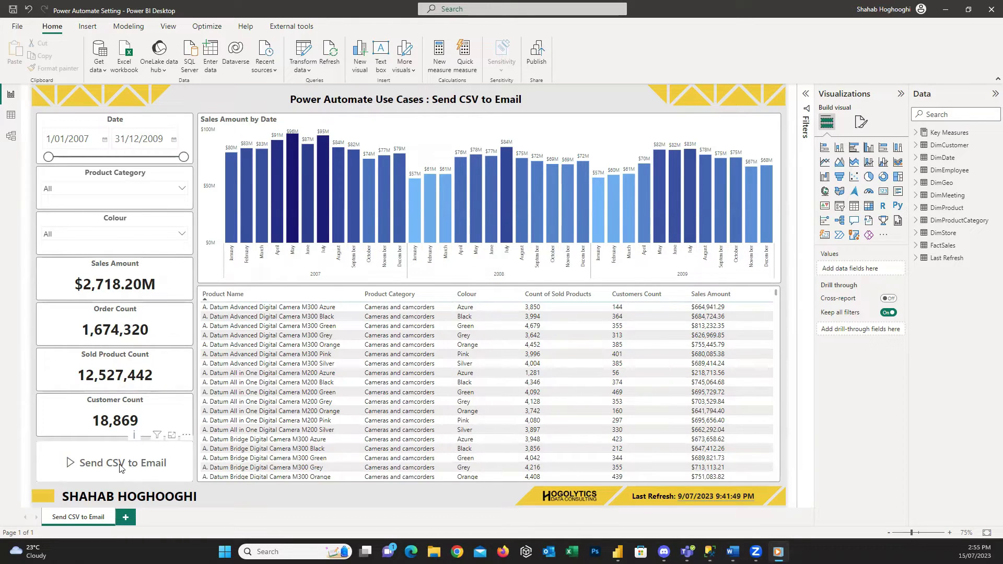
{"action": "left_click", "coordinate": [284, 365]}
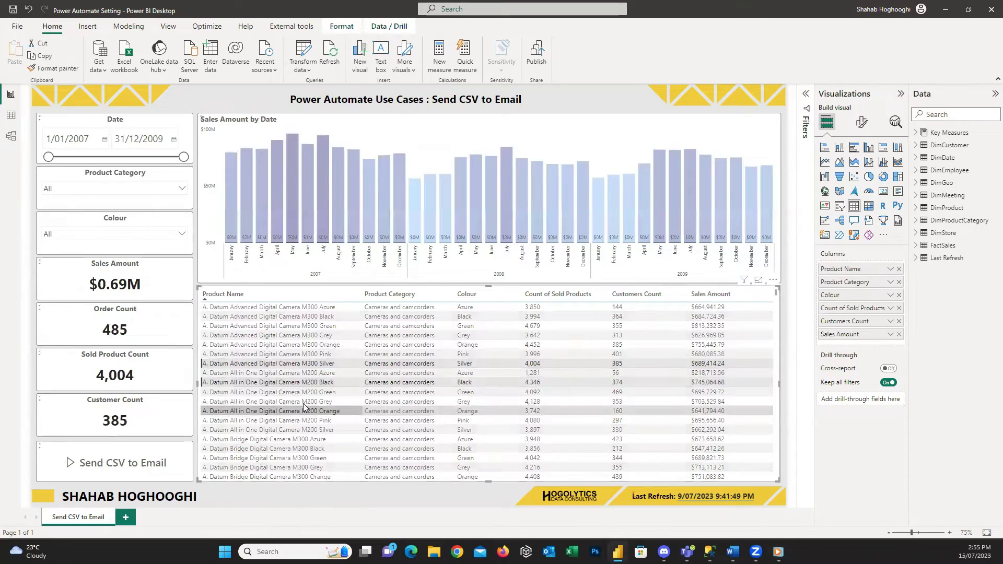
{"action": "left_click", "coordinate": [318, 411], "text": "ctrl"}
{"action": "left_click", "coordinate": [319, 411]}
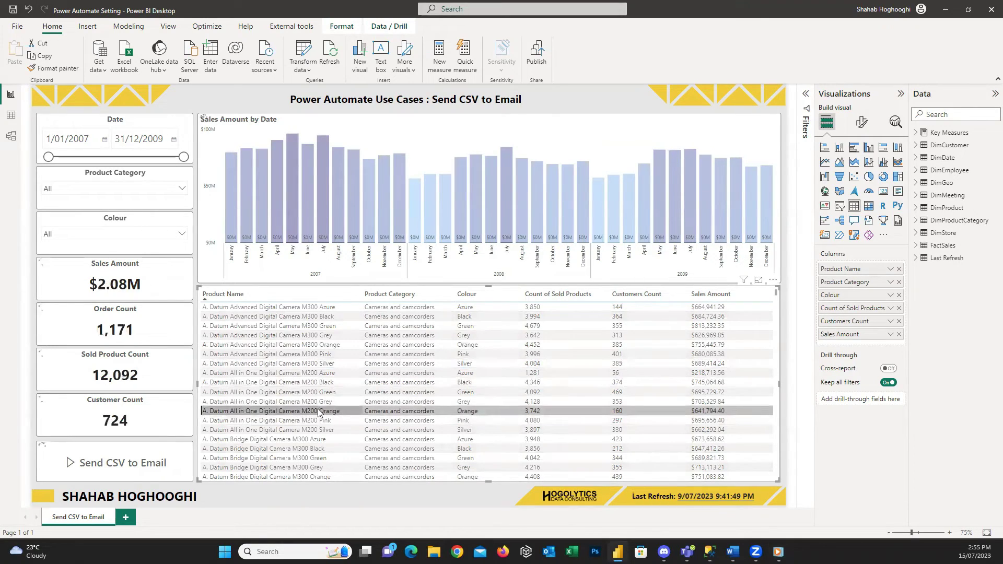
{"action": "left_click", "coordinate": [318, 439]}
{"action": "left_click", "coordinate": [303, 514]}
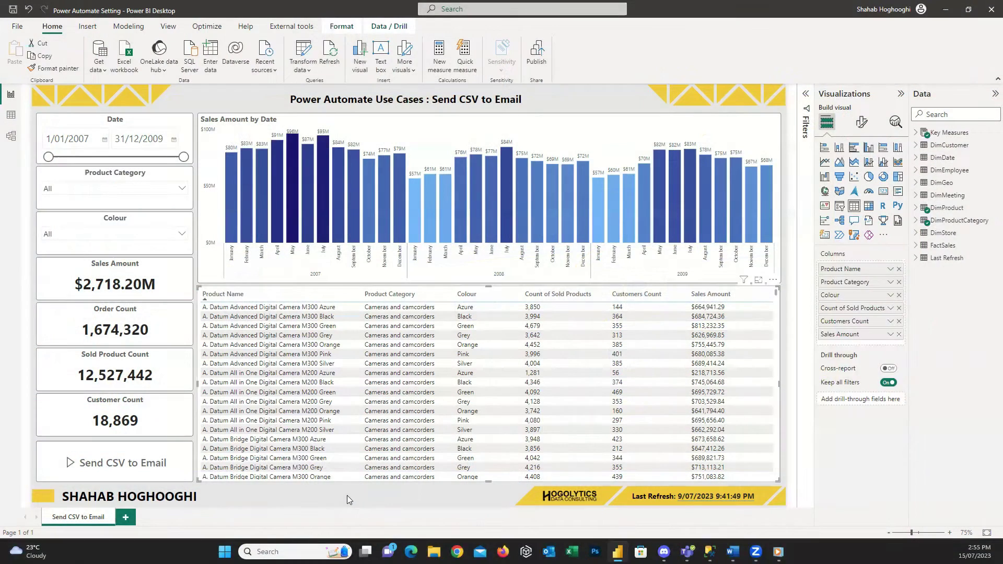
{"action": "left_click", "coordinate": [347, 496]}
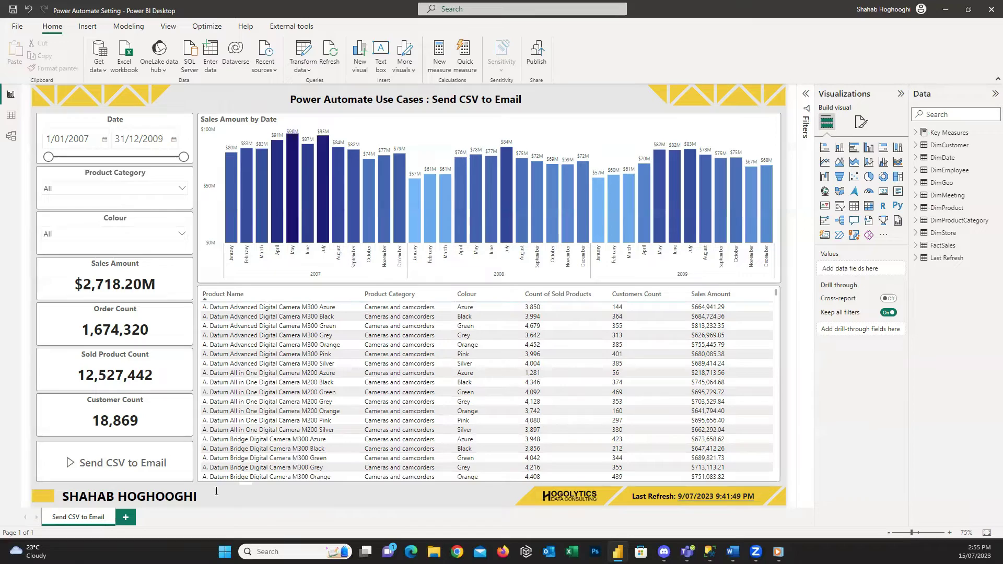
- Open the Send CSV to Email button's Power Automate flows for editing
{"action": "left_click", "coordinate": [162, 461]}
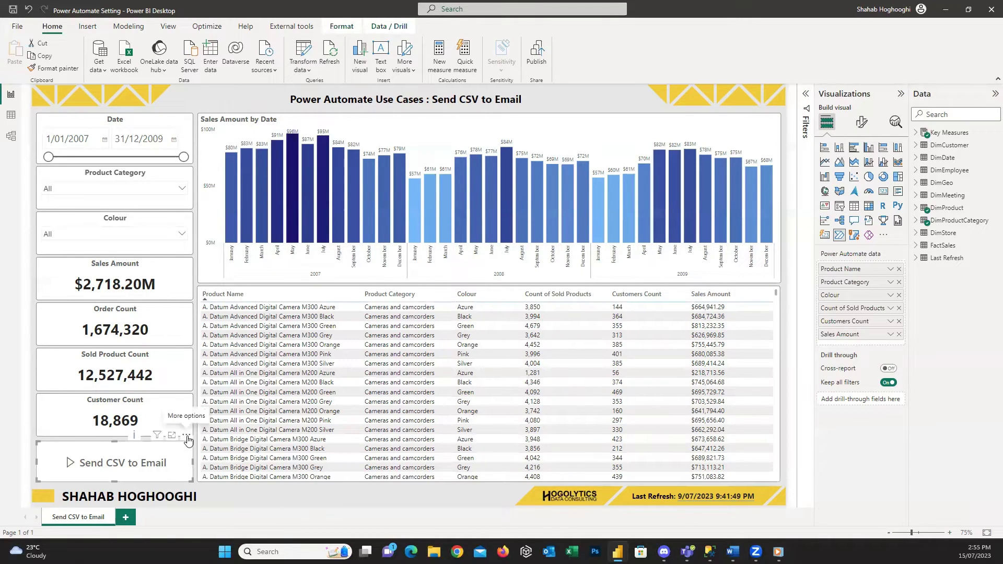
{"action": "left_click", "coordinate": [187, 436]}
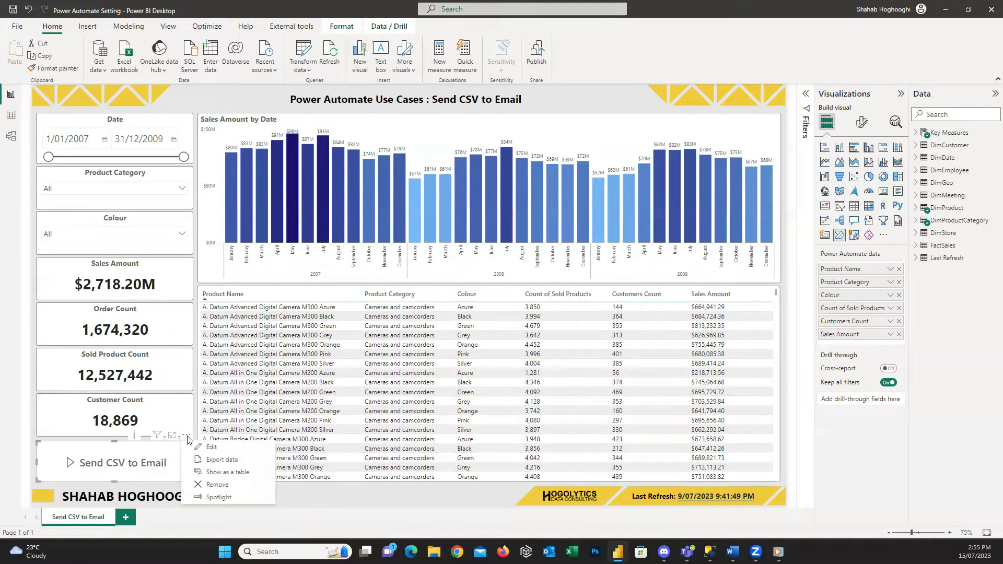
{"action": "left_click", "coordinate": [234, 448]}
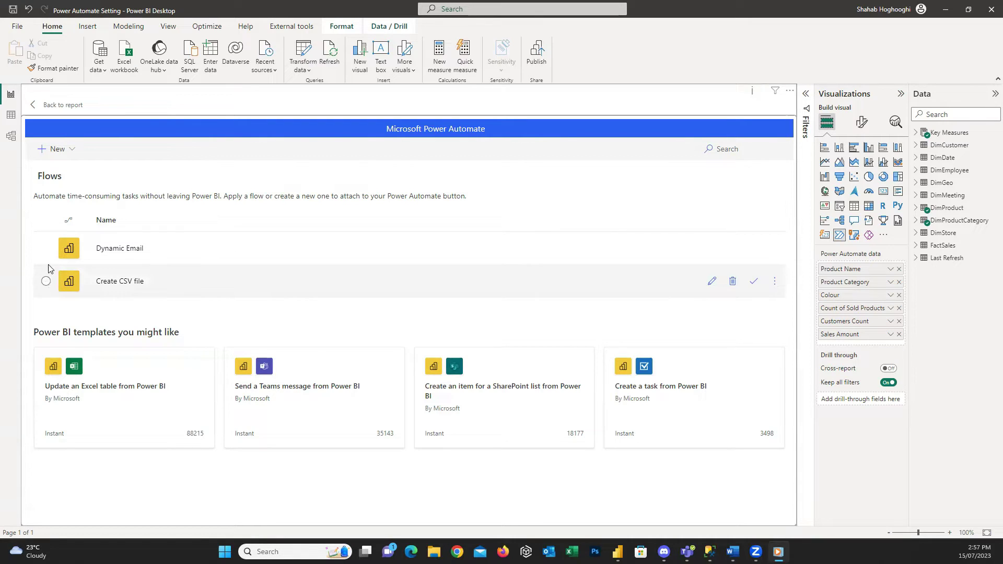
- Pick the Create CSV file flow, briefly selecting Dynamic Email before switching back
{"action": "left_click", "coordinate": [46, 281]}
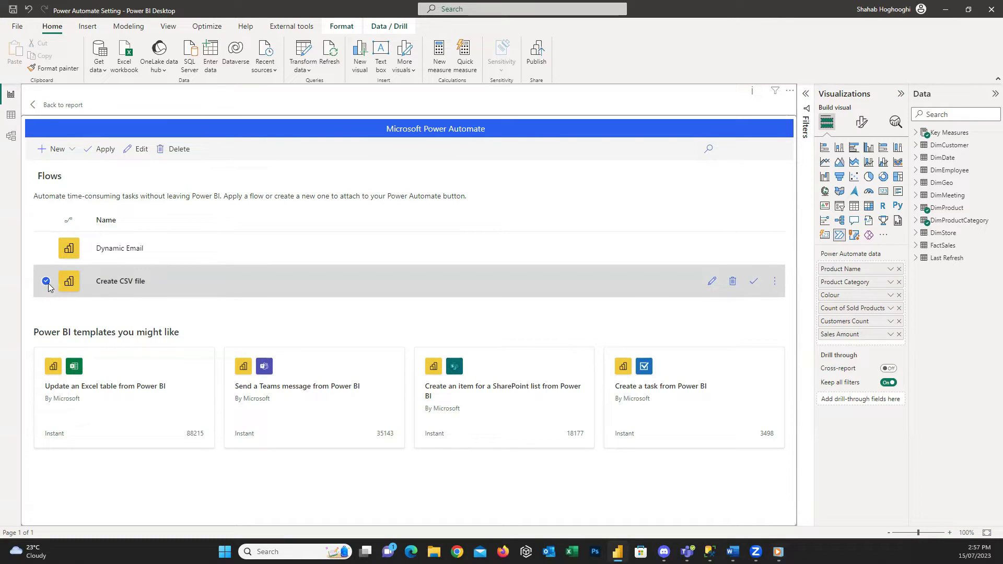
{"action": "left_click", "coordinate": [46, 249]}
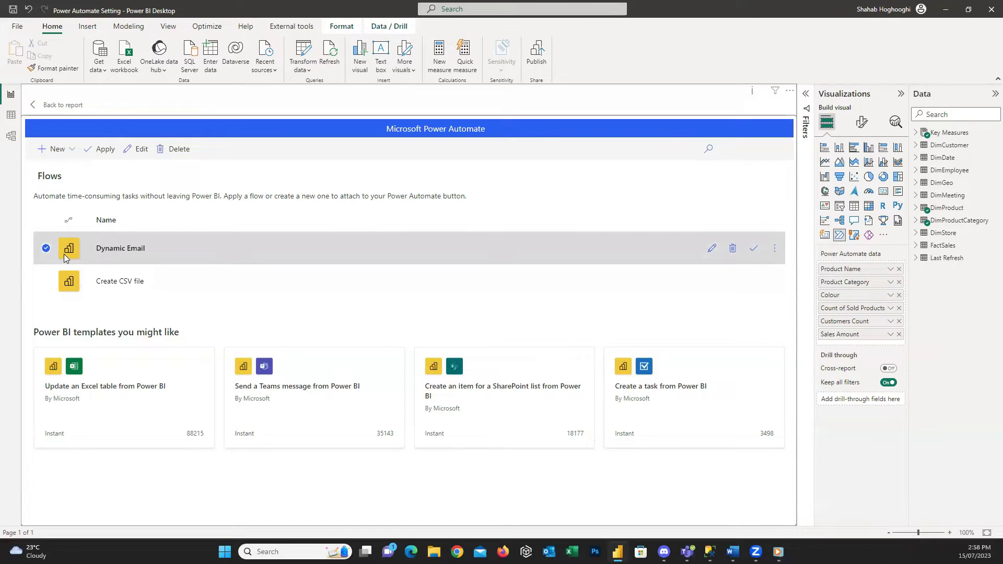
{"action": "left_click", "coordinate": [212, 290]}
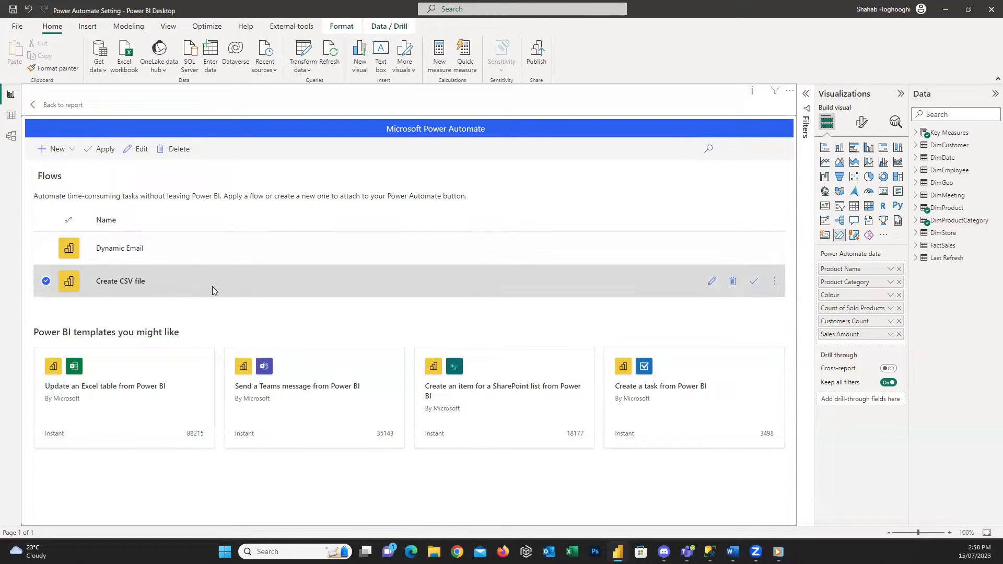
- Review the Create CSV file flow's steps, then view its details page
{"action": "left_click", "coordinate": [712, 292]}
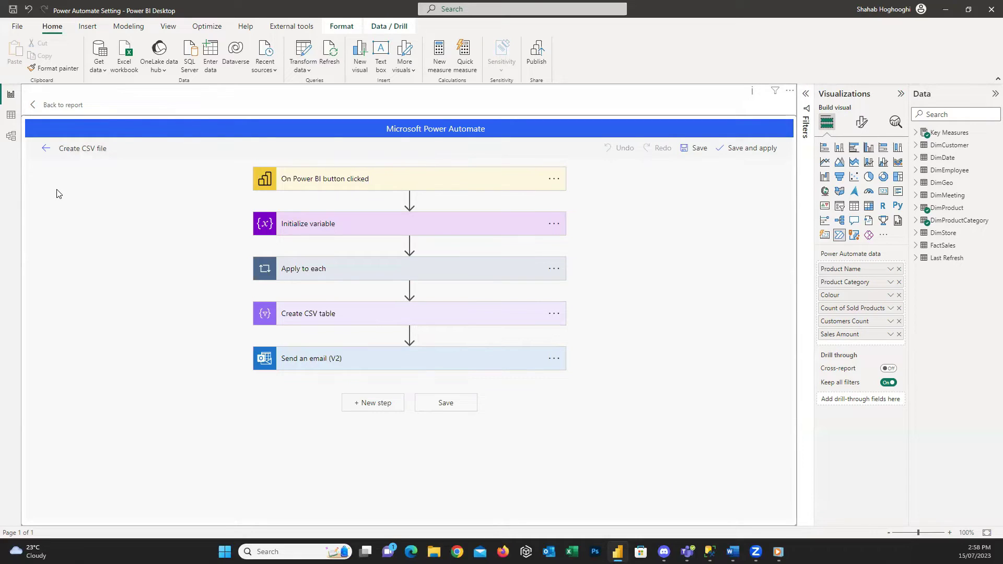
{"action": "left_click", "coordinate": [44, 155]}
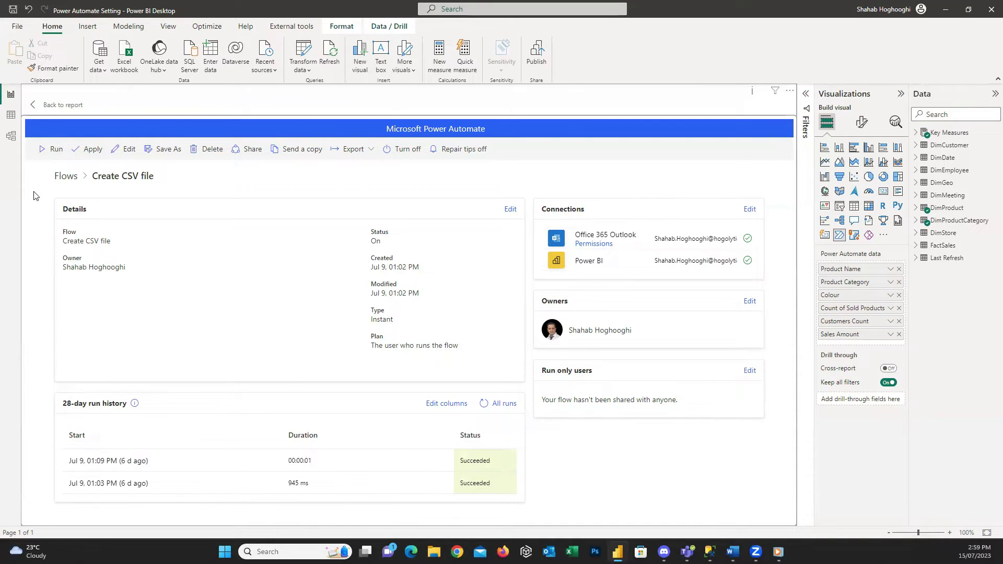
- Return to the report, reopen the button's flows list and show Create CSV file's more commands
{"action": "left_click", "coordinate": [35, 104]}
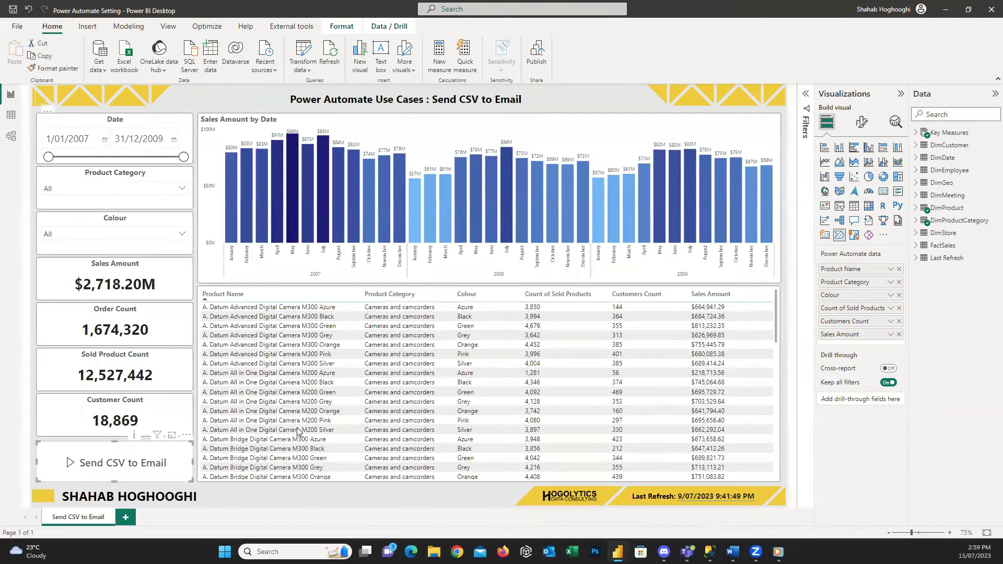
{"action": "left_click", "coordinate": [186, 435]}
{"action": "left_click", "coordinate": [211, 447]}
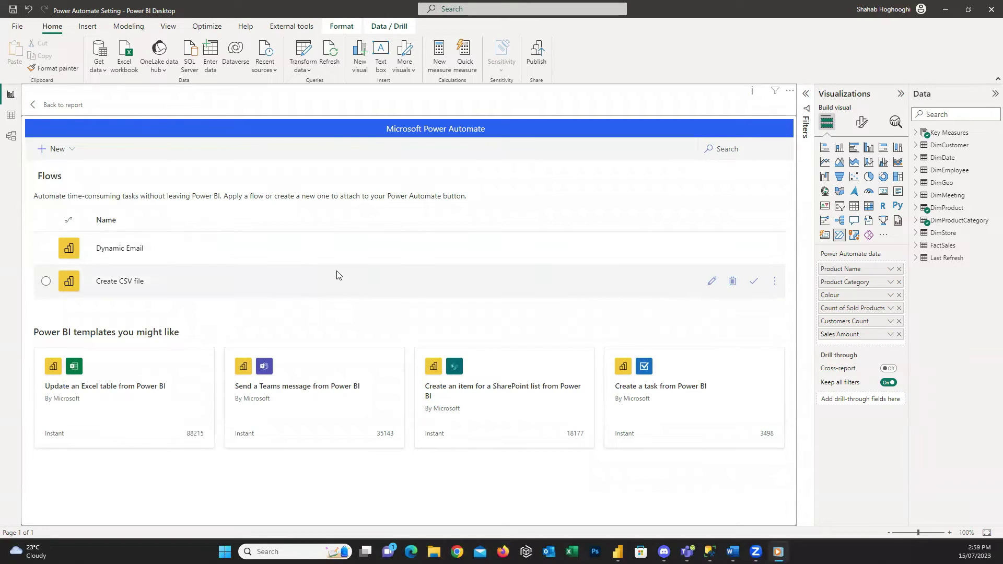
{"action": "left_click", "coordinate": [467, 282]}
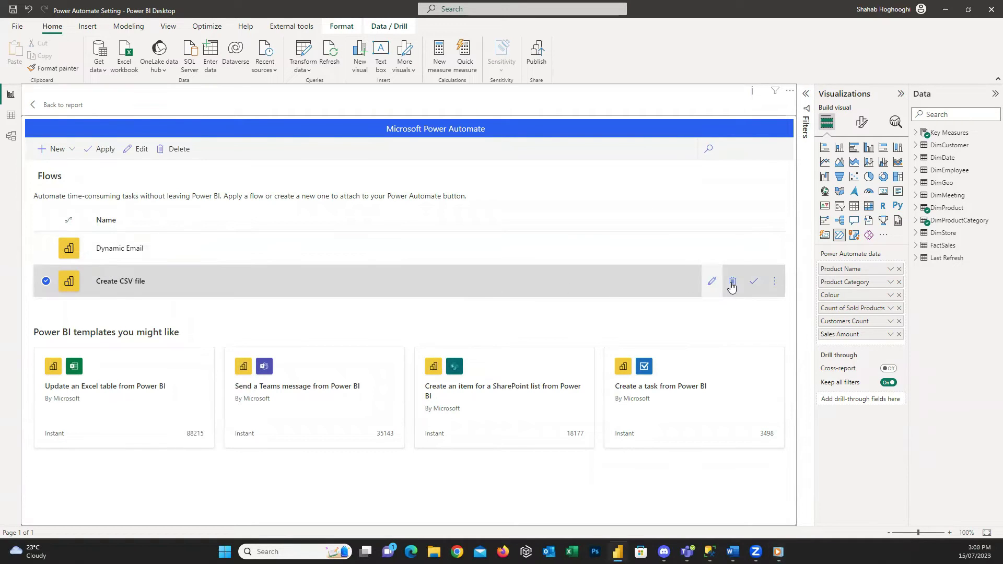
{"action": "left_click", "coordinate": [774, 285]}
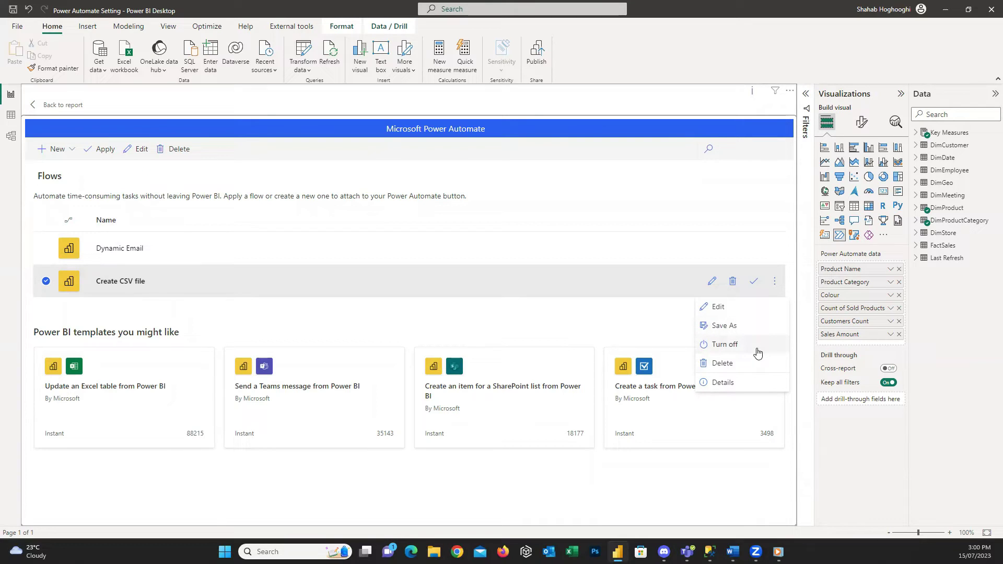
- View Create CSV file's details, then return via the report and reopen its Details page
{"action": "left_click", "coordinate": [751, 386]}
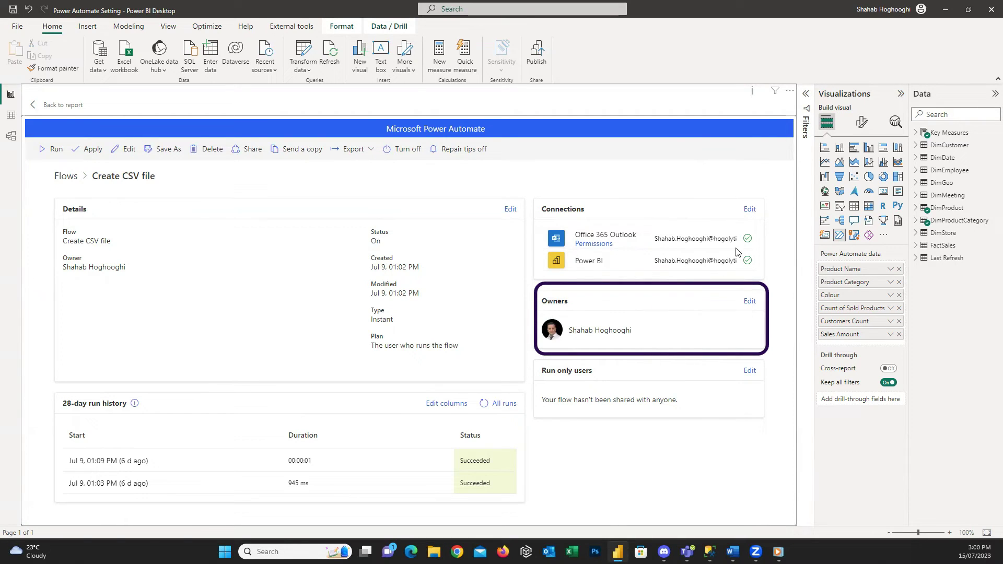
{"action": "left_click", "coordinate": [749, 301]}
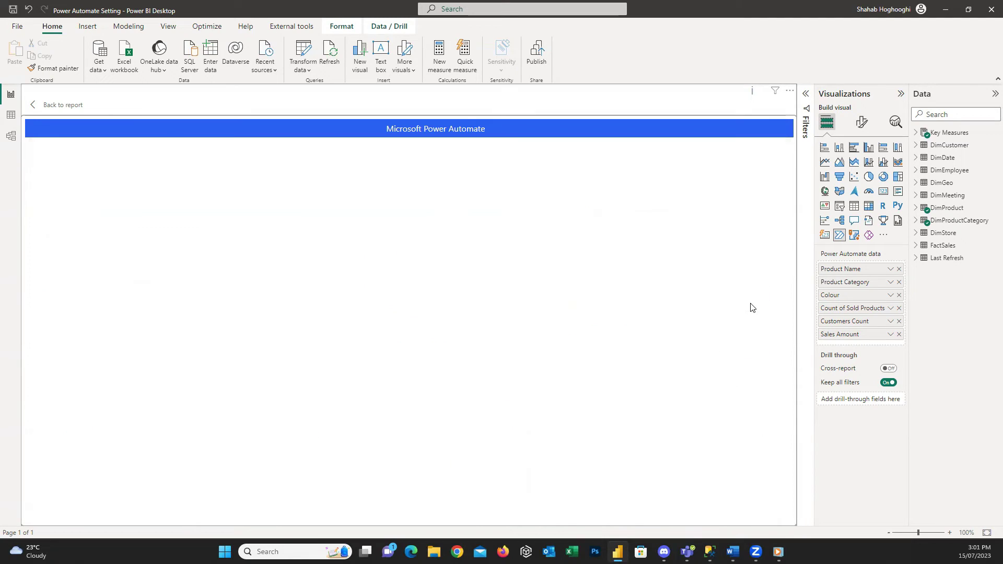
{"action": "left_click", "coordinate": [36, 106]}
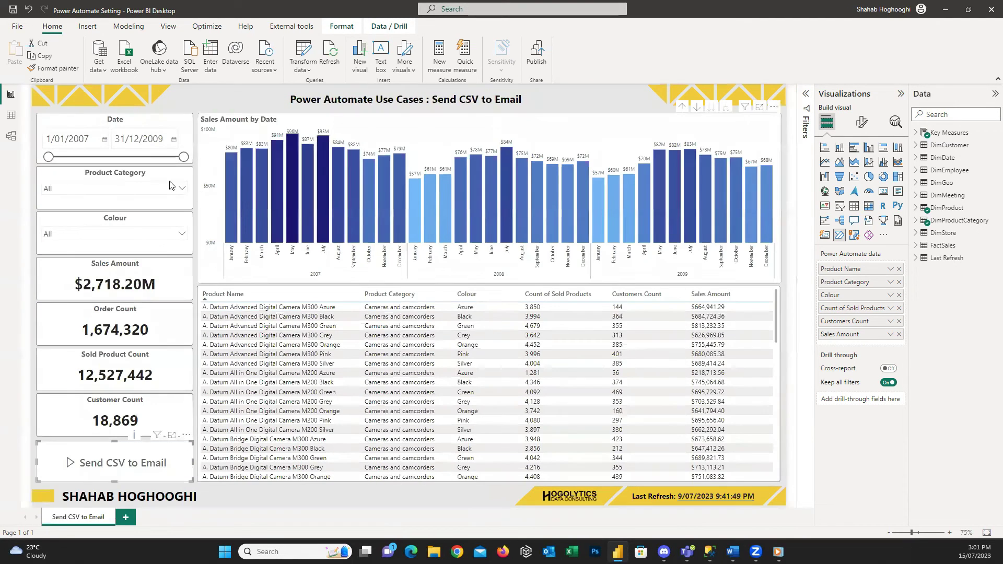
{"action": "left_click", "coordinate": [186, 435]}
{"action": "left_click", "coordinate": [211, 447]}
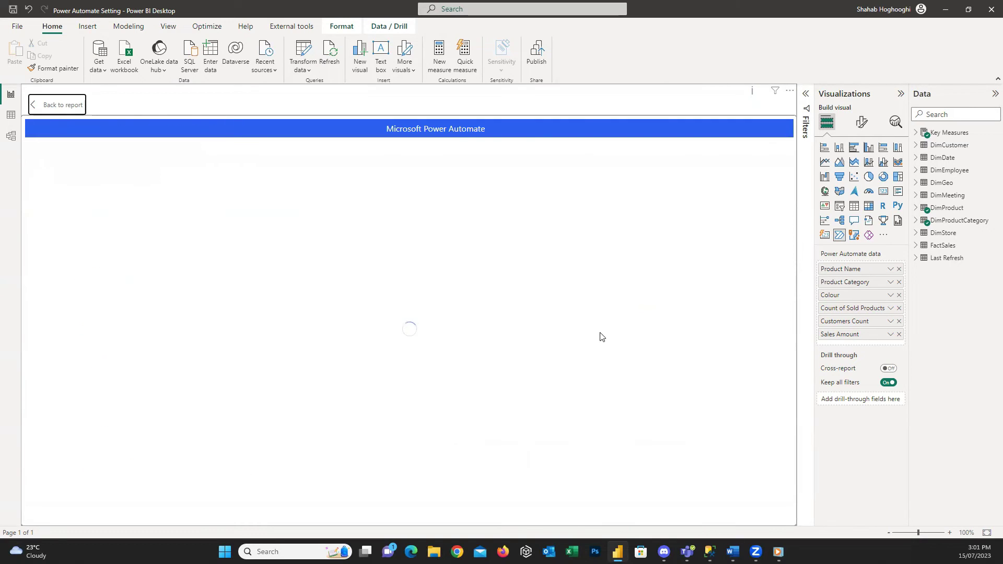
{"action": "left_click", "coordinate": [774, 281]}
{"action": "left_click", "coordinate": [679, 381]}
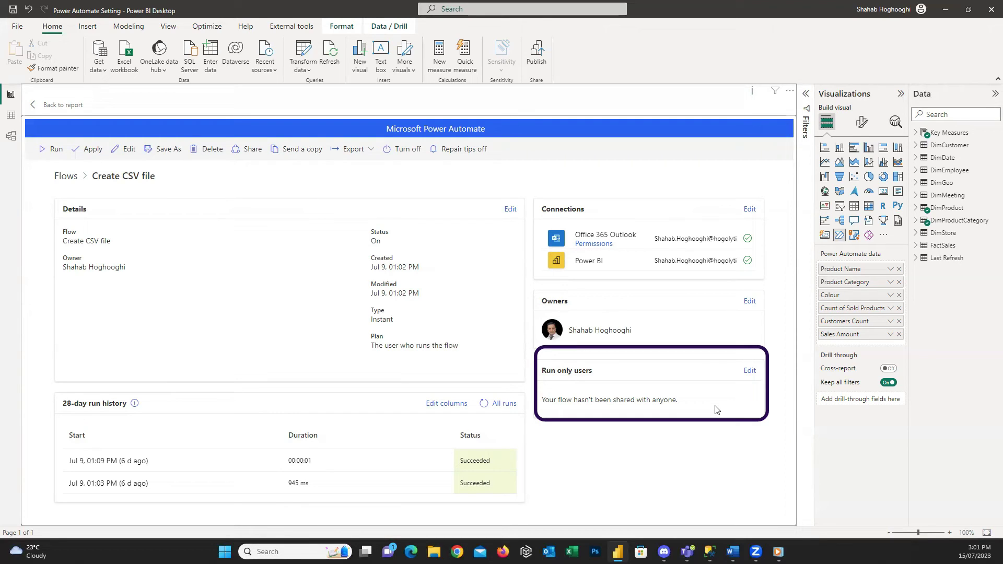
{"action": "left_click", "coordinate": [749, 372]}
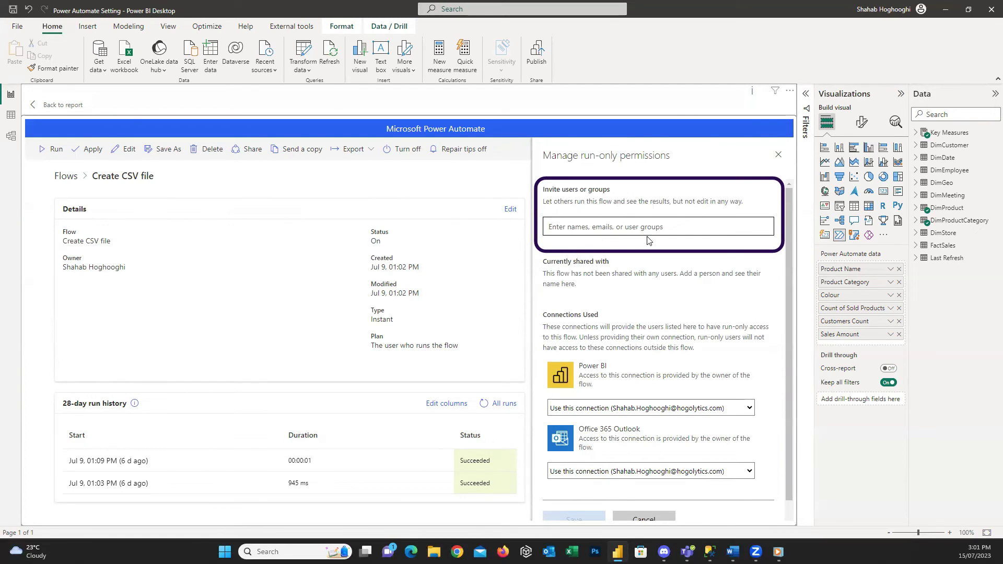
{"action": "left_click", "coordinate": [701, 234]}
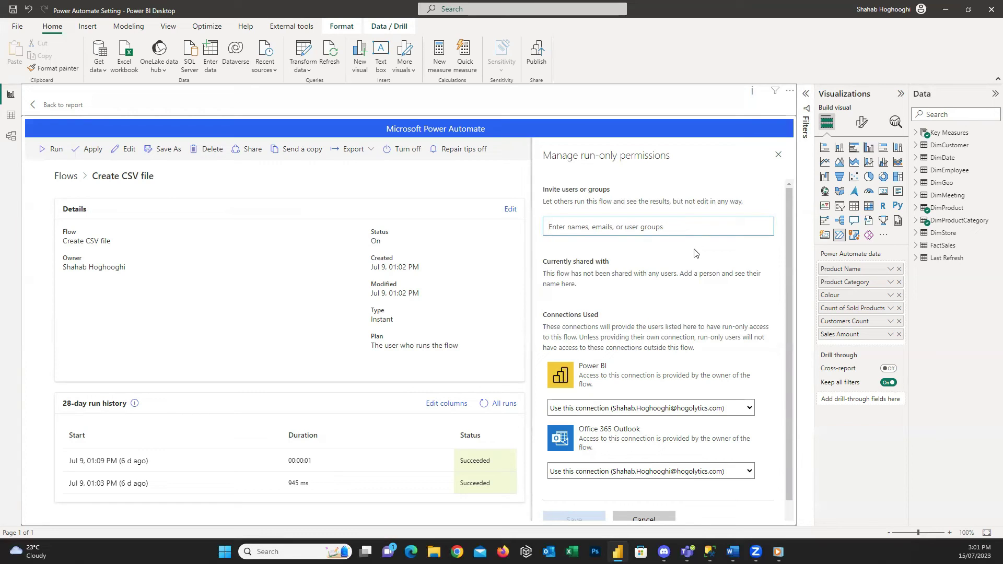
{"action": "scroll", "coordinate": [694, 262], "scroll_direction": "down", "scroll_amount": 1}
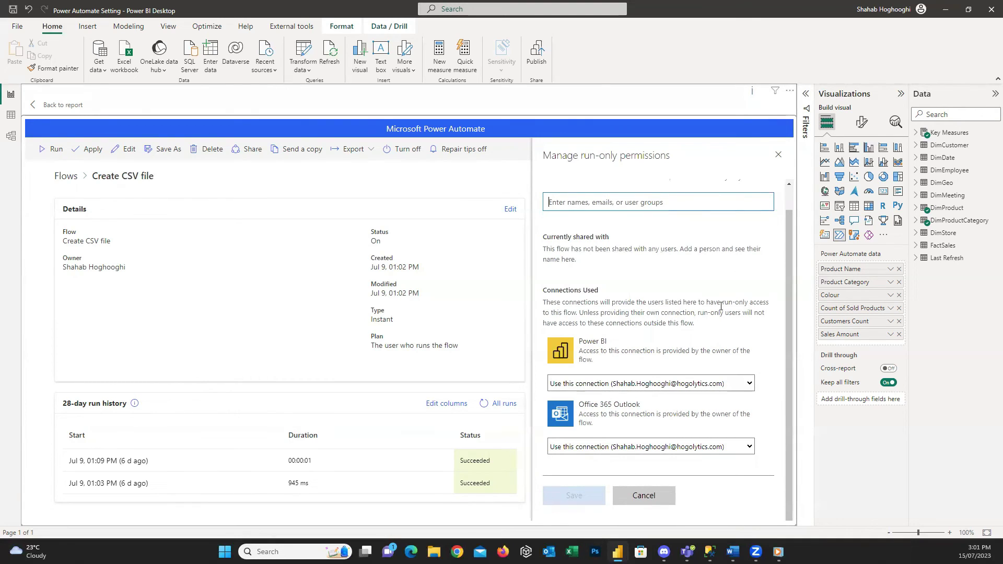
{"action": "left_click", "coordinate": [652, 209]}
{"action": "left_click", "coordinate": [779, 158]}
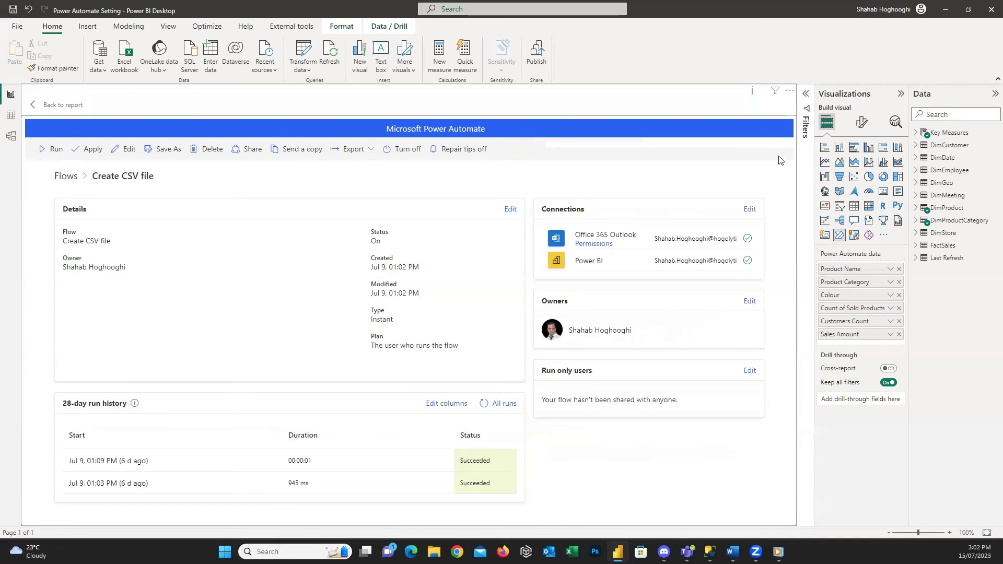
- Go back to the report page and deselect the flow button visual
{"action": "left_click", "coordinate": [72, 104]}
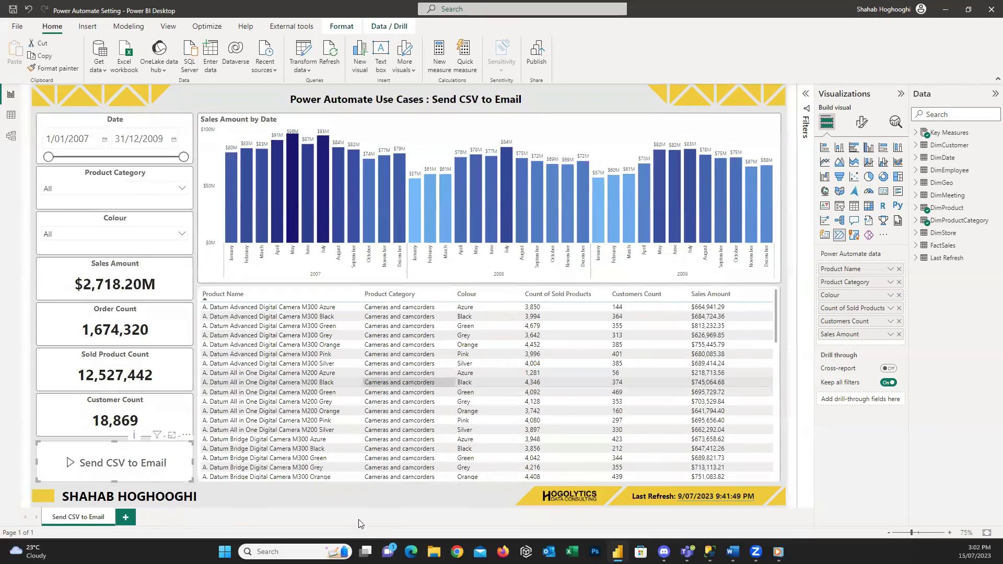
{"action": "left_click", "coordinate": [355, 494]}
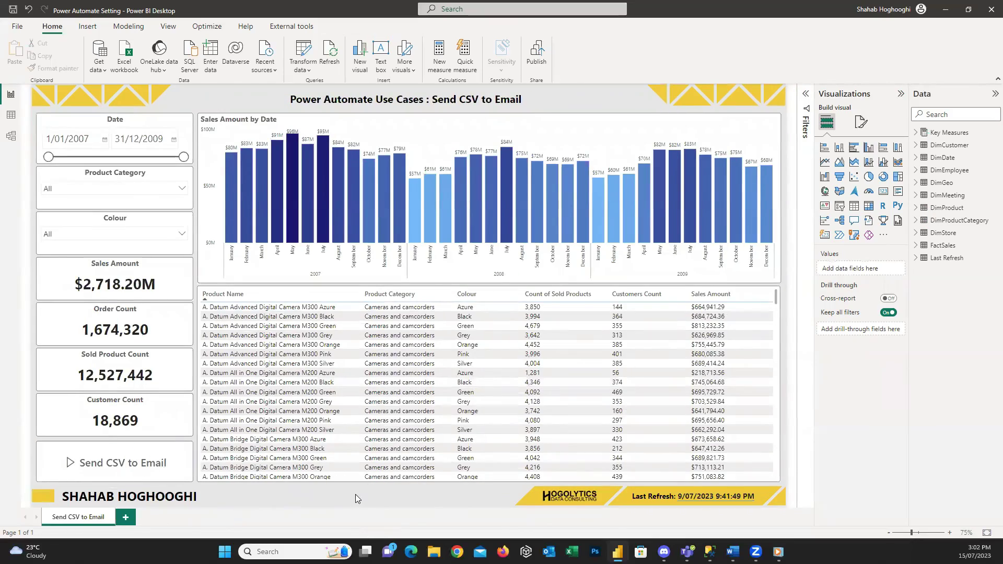